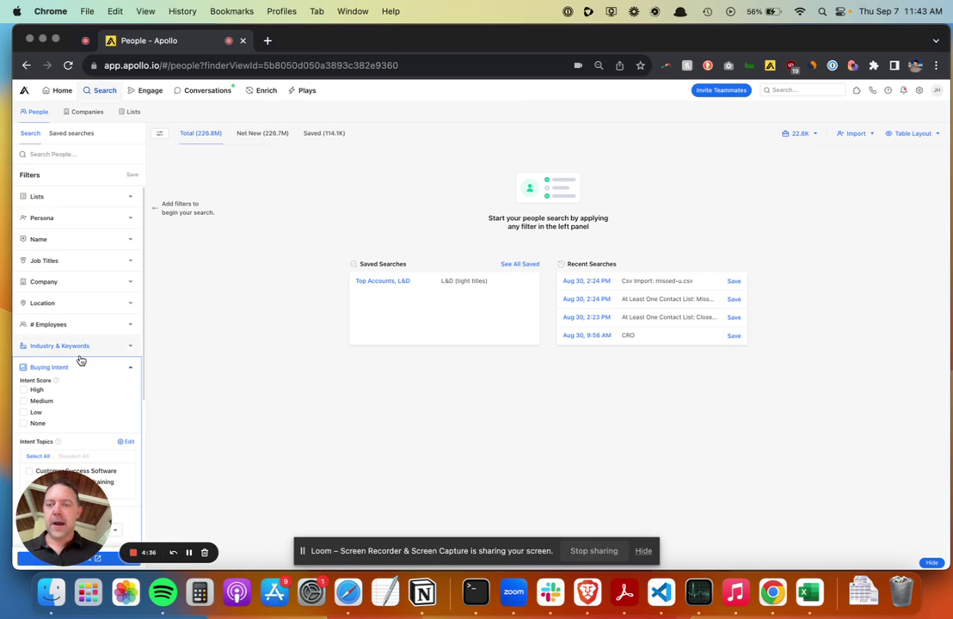
Scroll down the People search filters to the Buying Intent options
scroll(81, 368, "down", 3)
scroll(82, 365, "down", 2)
scroll(83, 355, "down", 1)
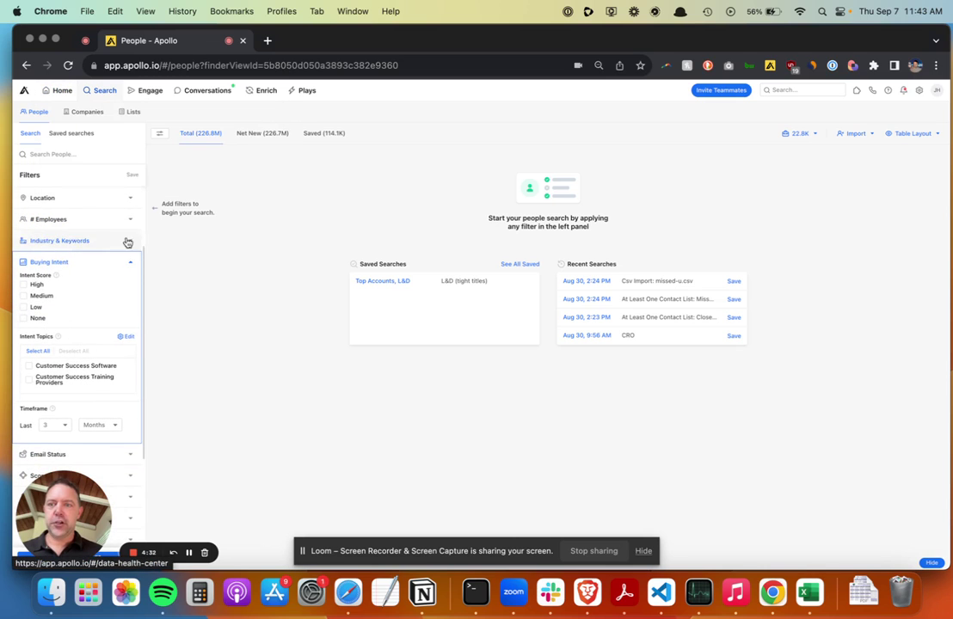
Switch to Companies search and open the Buying Intent topic settings for editing
left_click(84, 113)
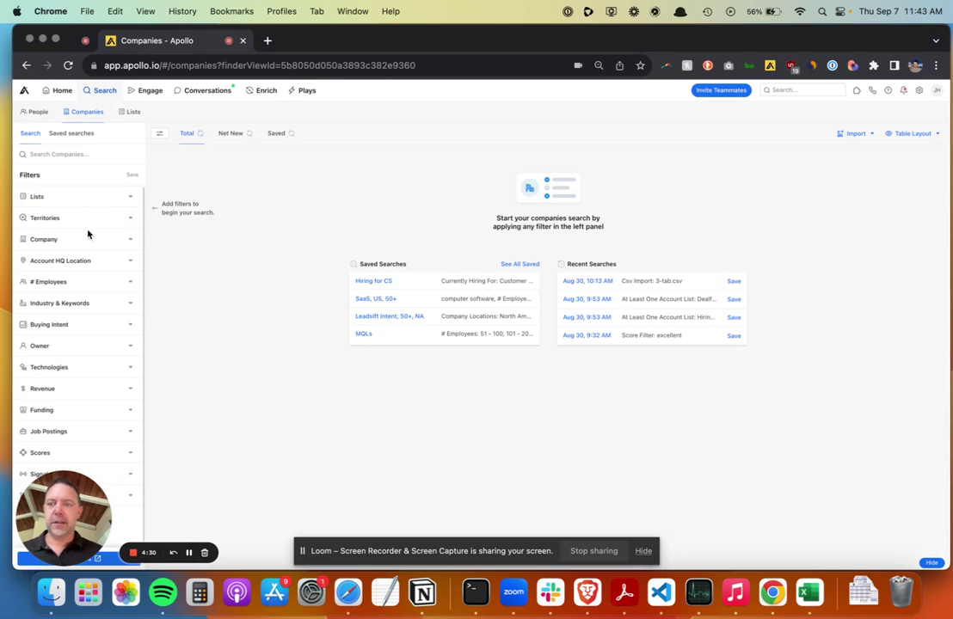
scroll(78, 249, "down", 1)
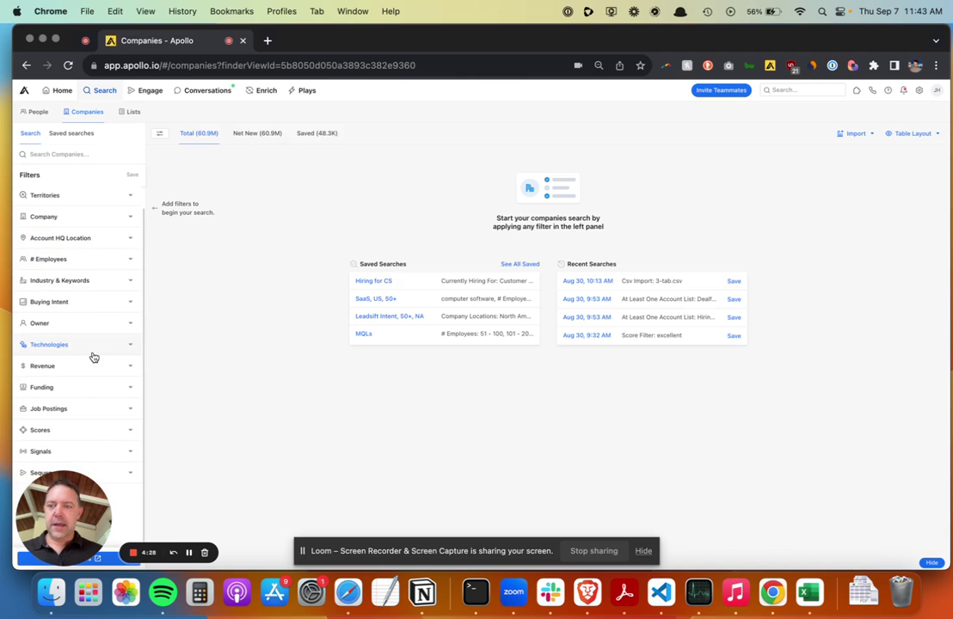
left_click(128, 304)
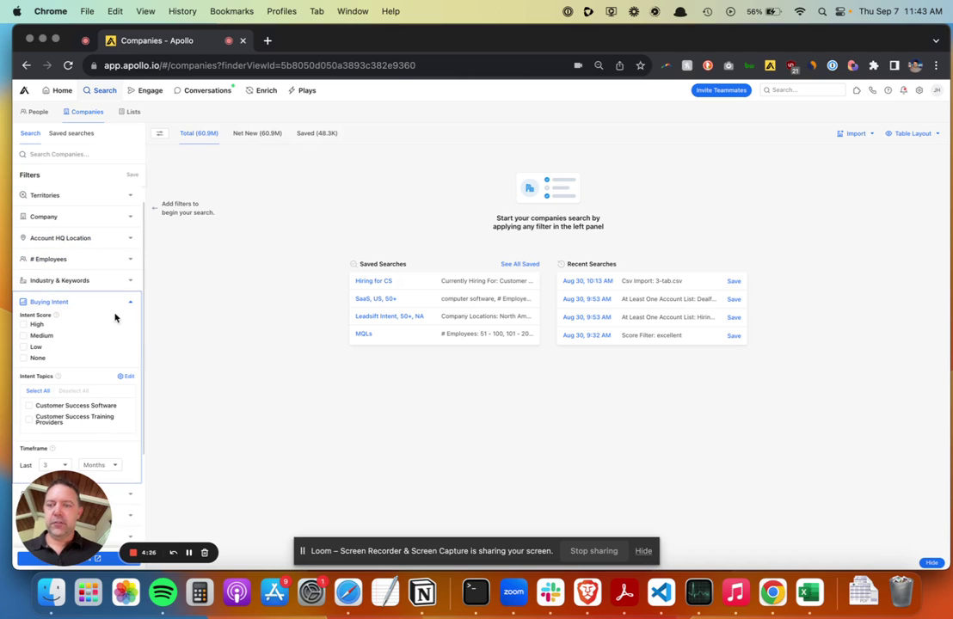
left_click(125, 376)
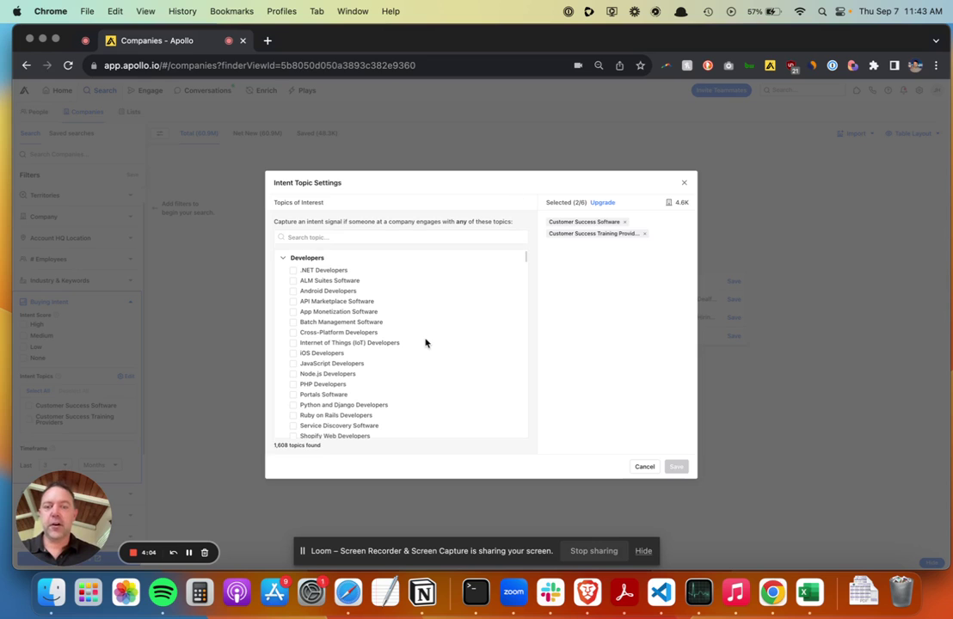
Scroll the 1,608-topic list down to the Machine Learning entries
scroll(418, 343, "down", 2)
scroll(415, 345, "down", 3)
scroll(414, 344, "down", 3)
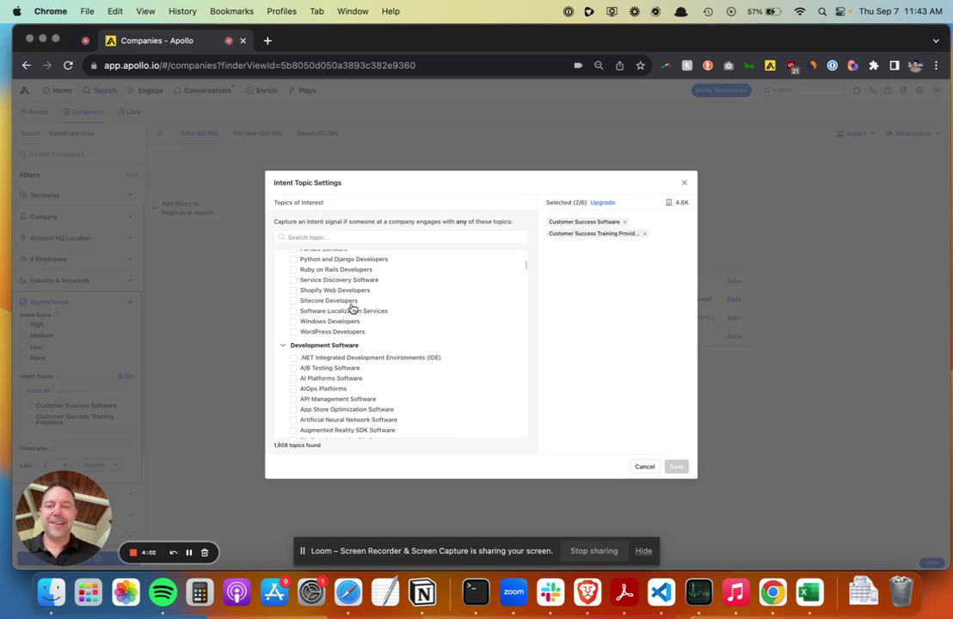
scroll(348, 367, "down", 2)
scroll(347, 369, "down", 1)
scroll(346, 371, "down", 3)
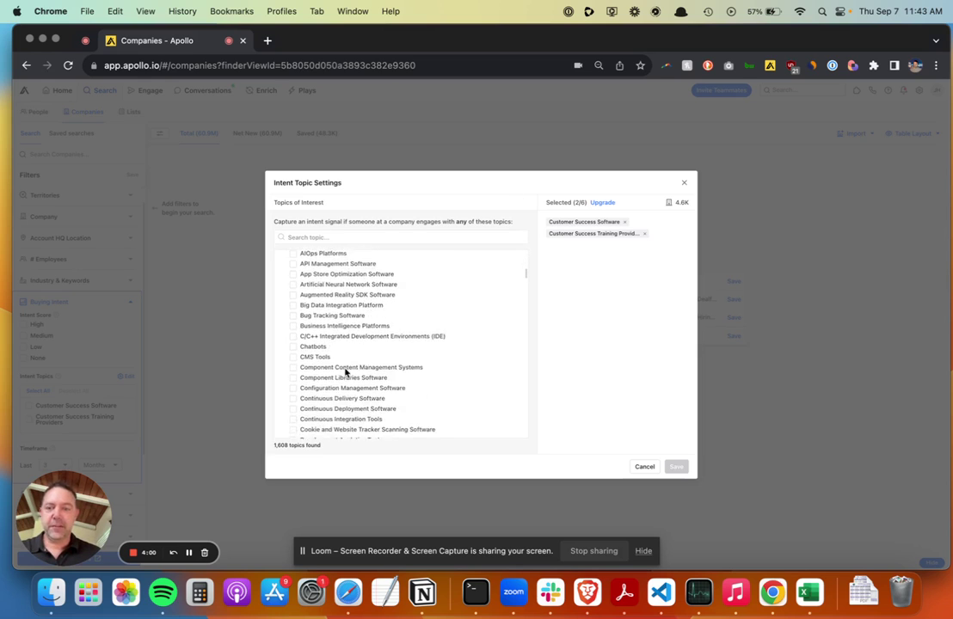
scroll(345, 373, "down", 4)
scroll(348, 344, "down", 2)
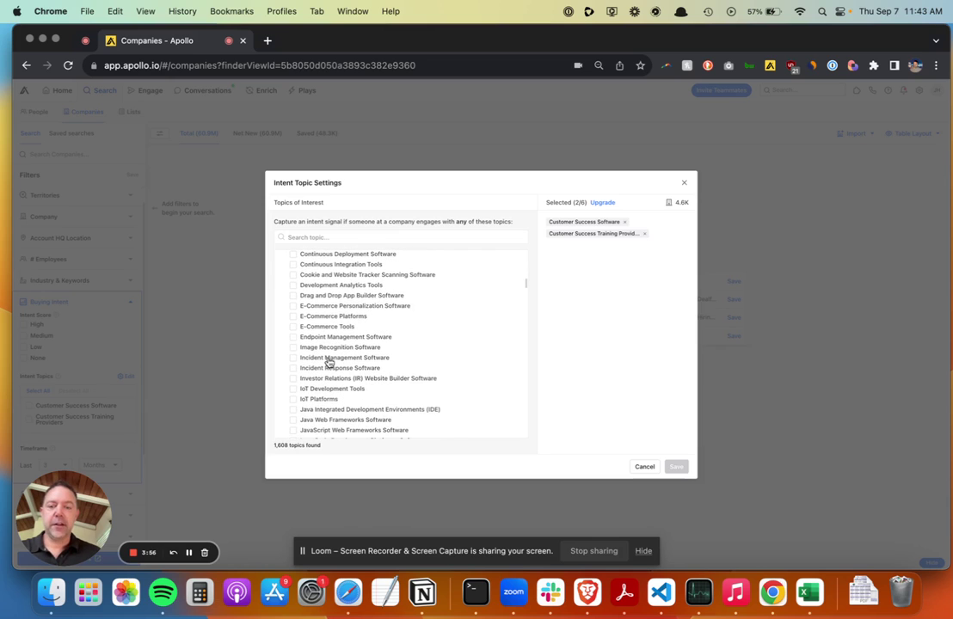
scroll(328, 362, "down", 1)
scroll(328, 362, "down", 1)
scroll(327, 362, "down", 3)
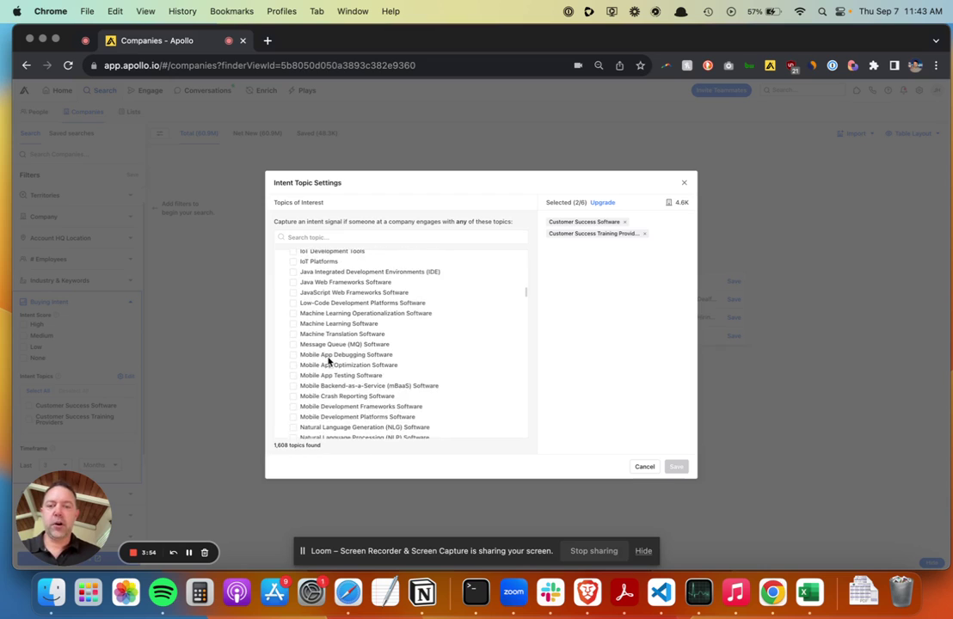
scroll(327, 362, "down", 1)
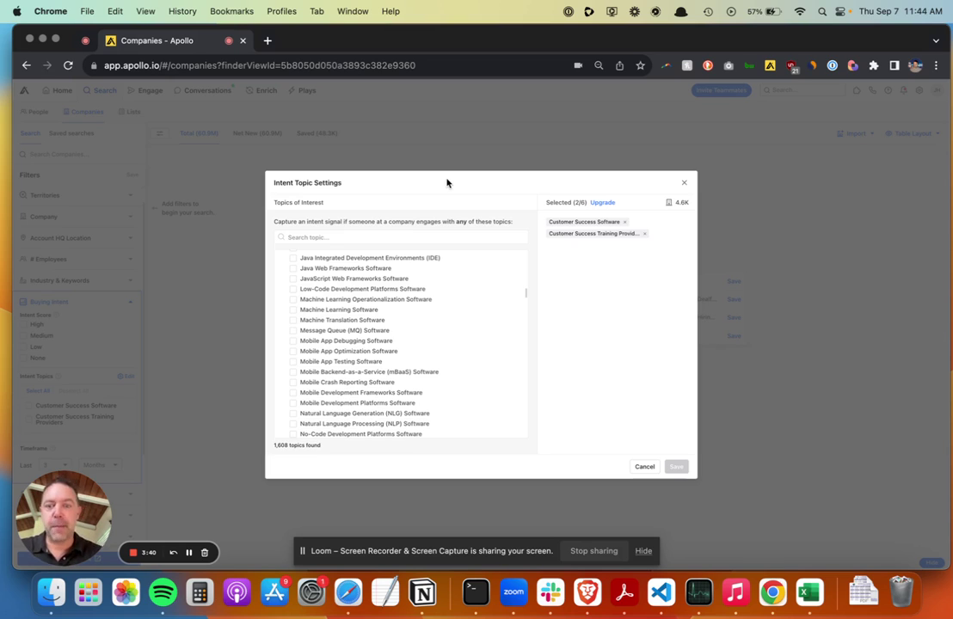
Select Machine Learning Software and remove Customer Success Software and Customer Success Training Providers
left_click(291, 311)
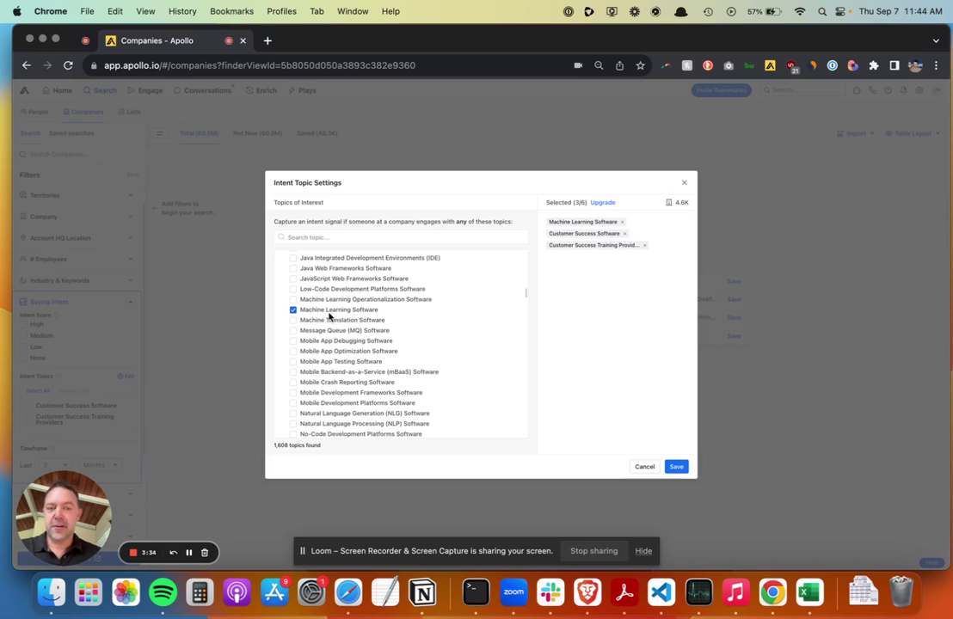
left_click(624, 233)
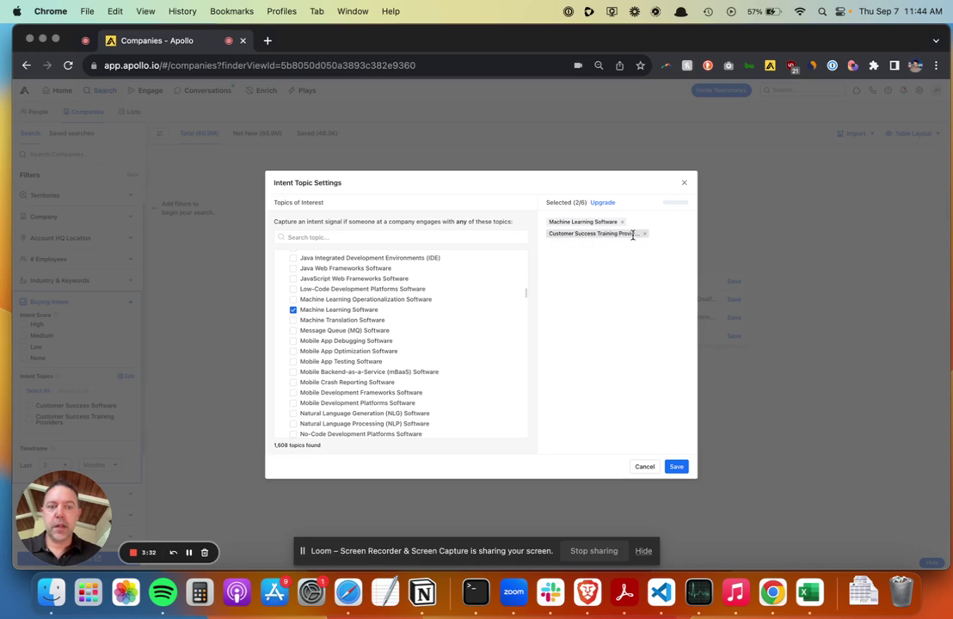
left_click(644, 234)
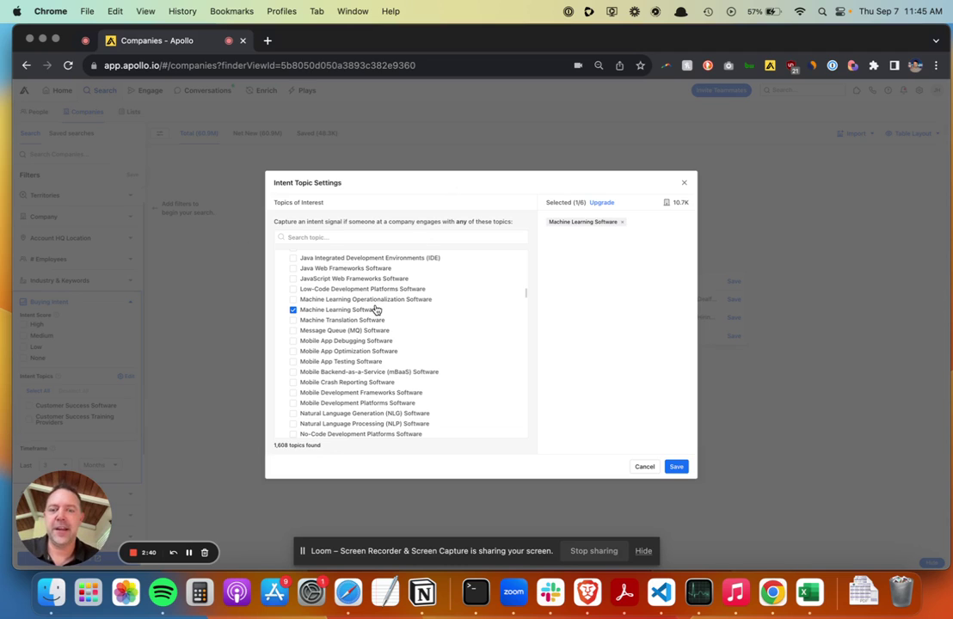
triple_click(492, 181)
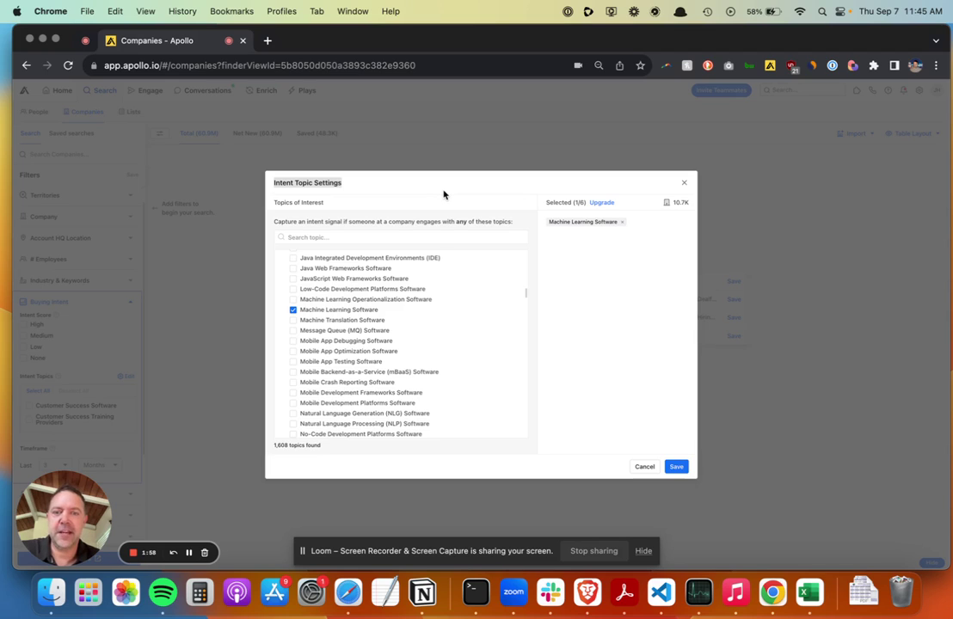
left_click(483, 193)
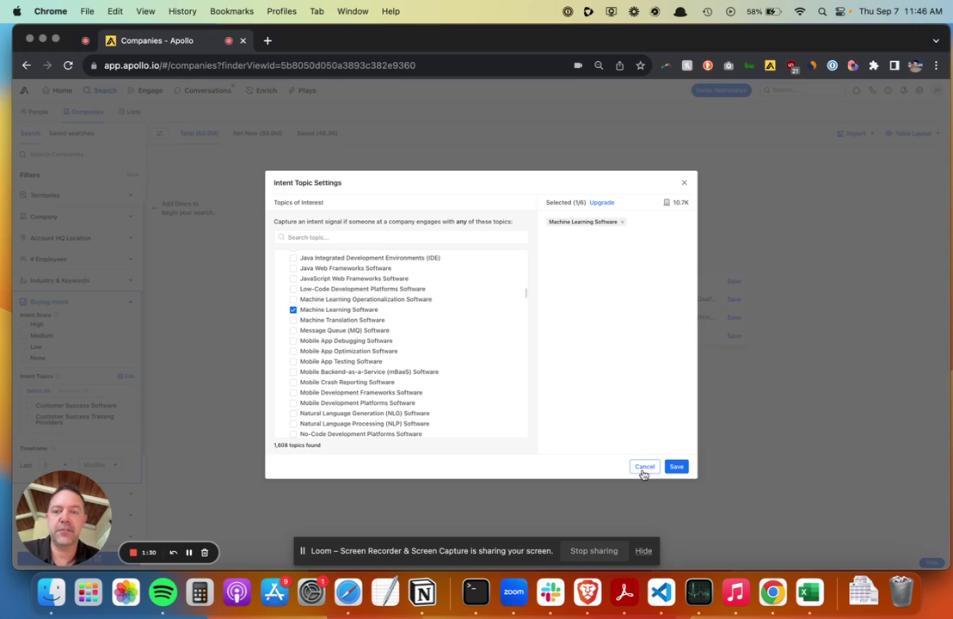
Cancel the Intent Topic Settings dialog, keeping the two Customer Success topics
left_click(643, 466)
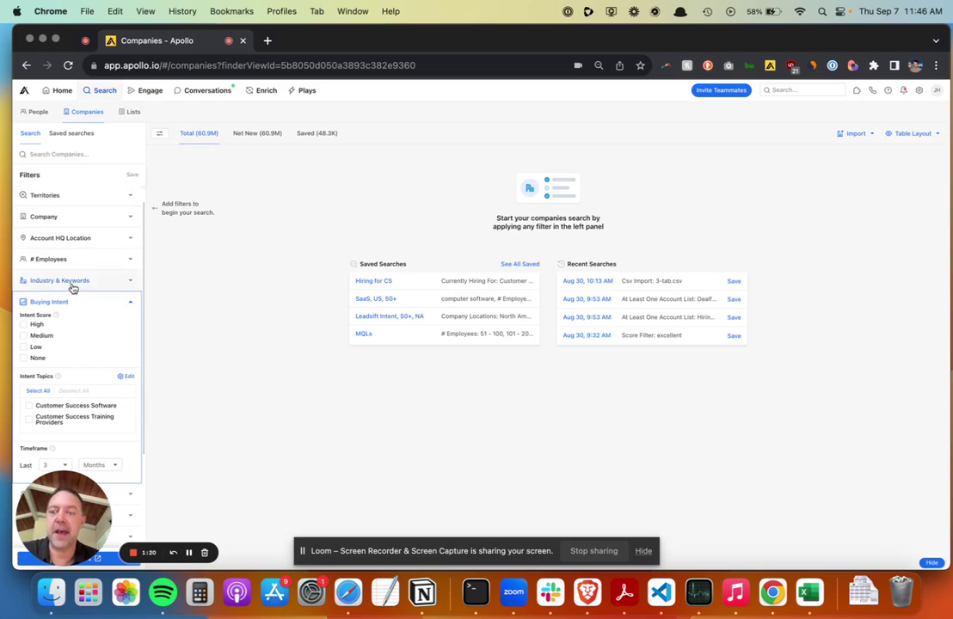
scroll(69, 292, "up", 1)
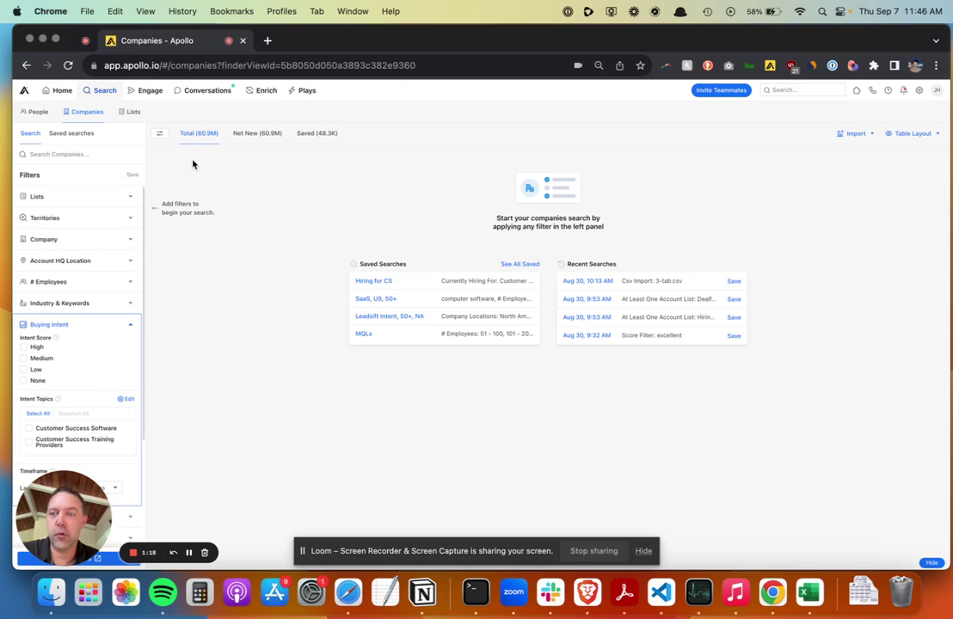